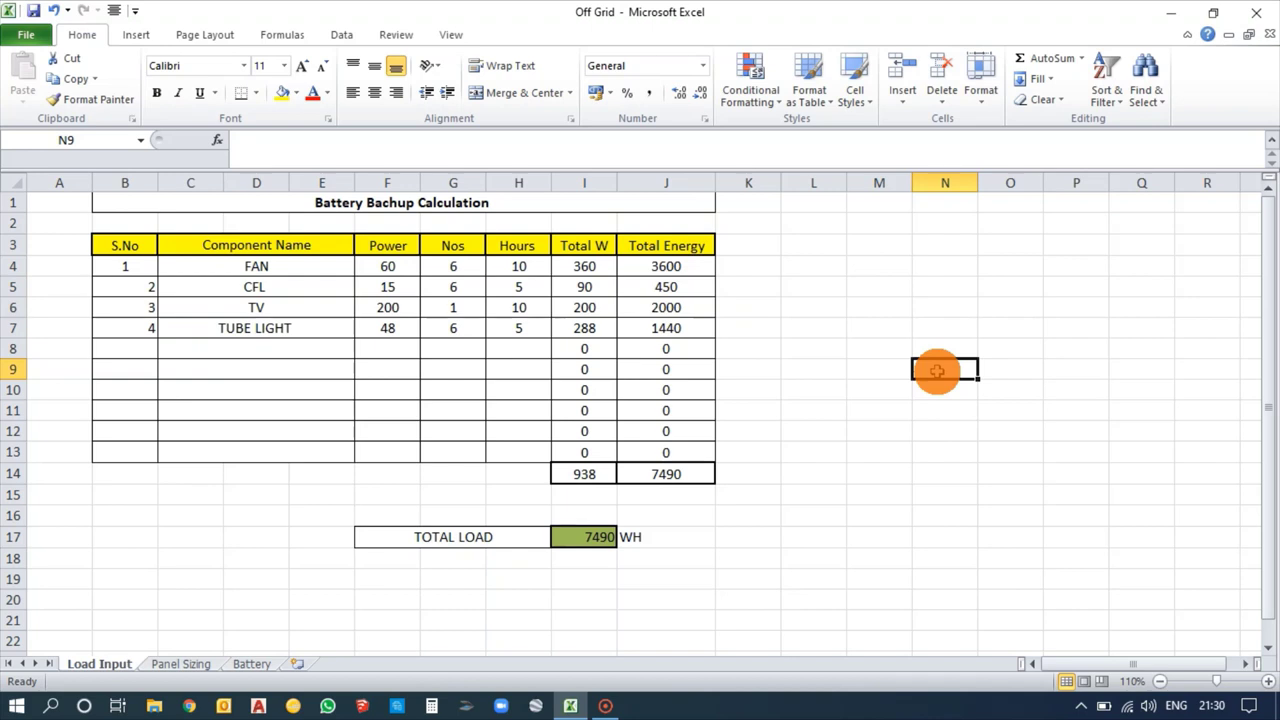
- Review the FAN load row (60 W, 6 fans, 10 hours), its Total W formula, and the total watts sum
key("Left")
key("Down")
key("Down")
key("Down")
key("Down")
key("alt")
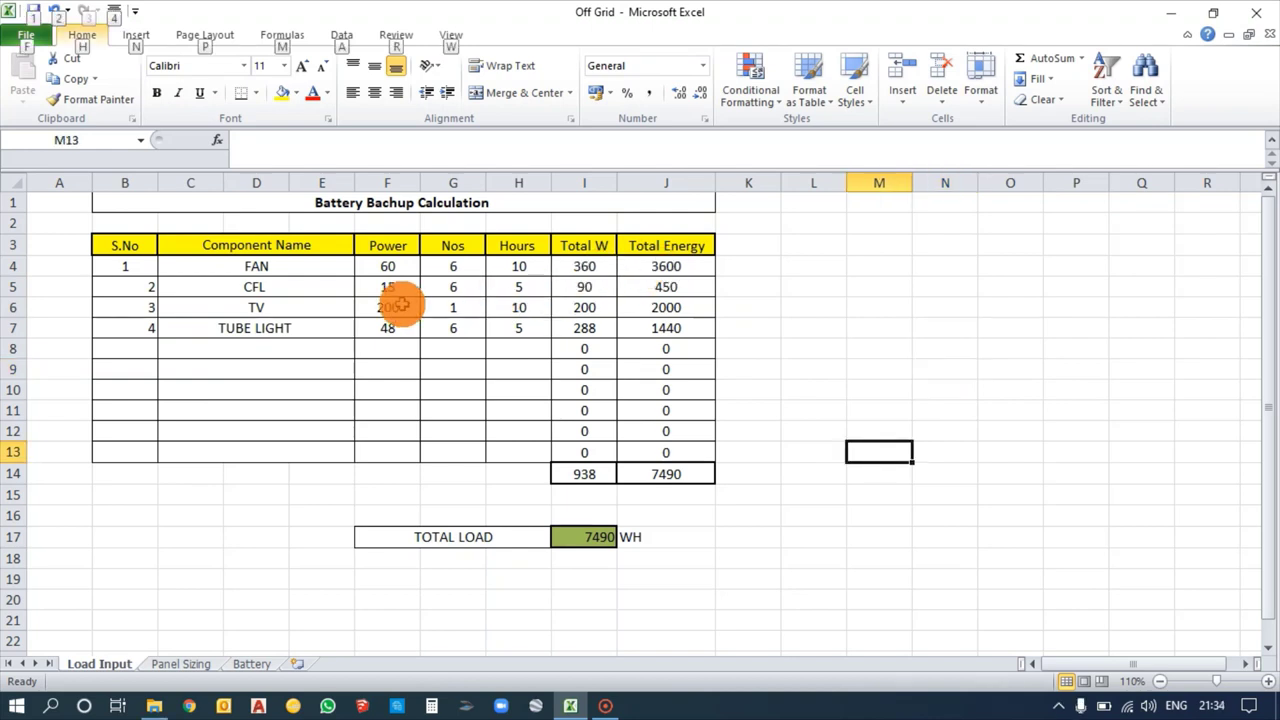
left_click(309, 264)
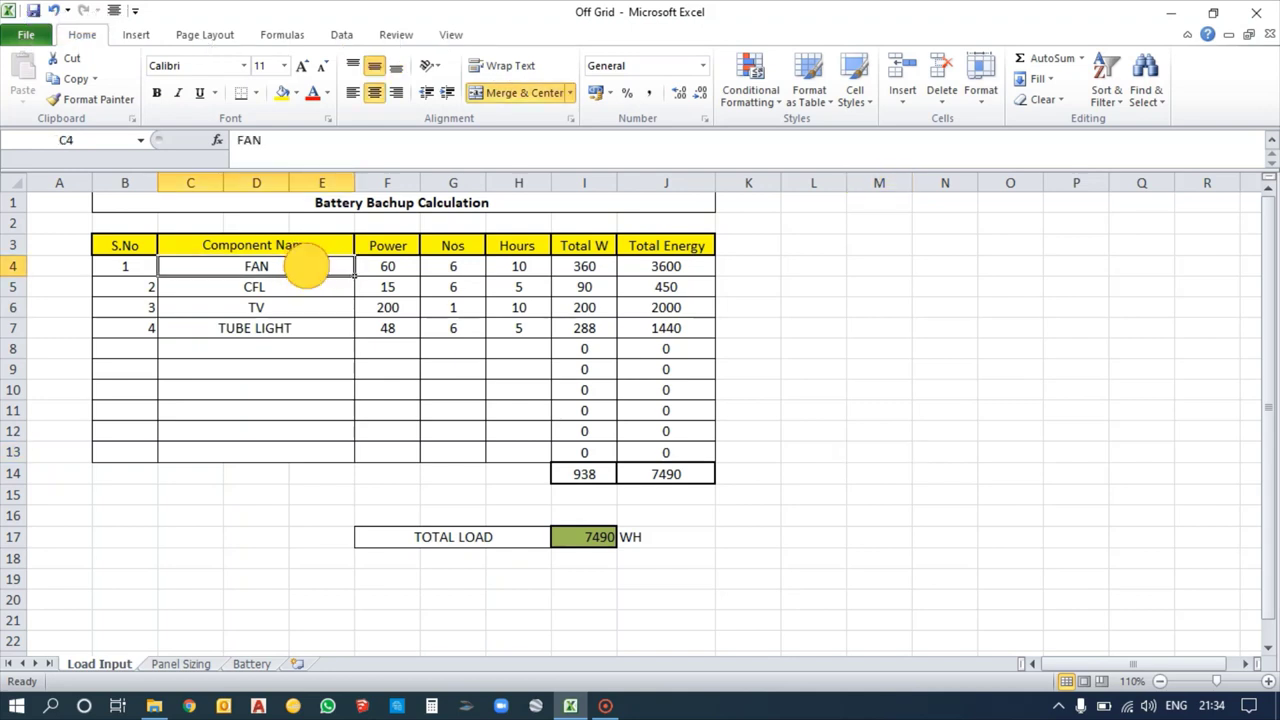
left_click(378, 266)
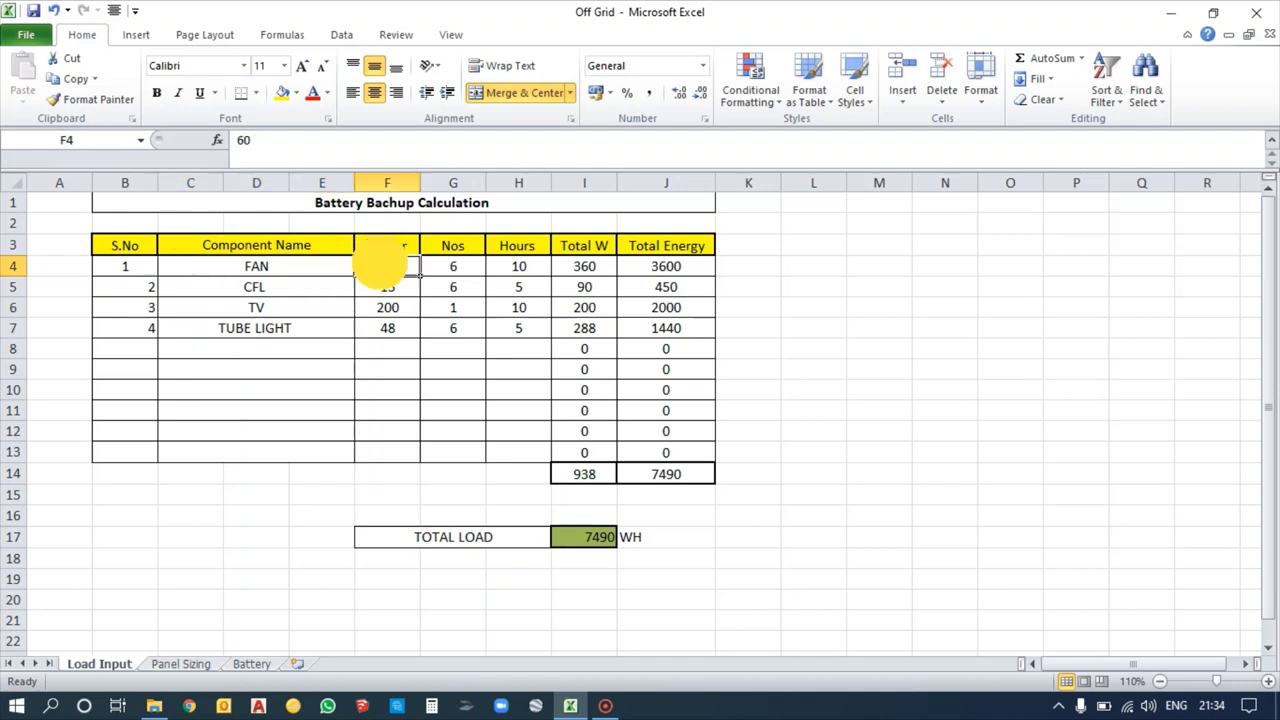
left_click(438, 268)
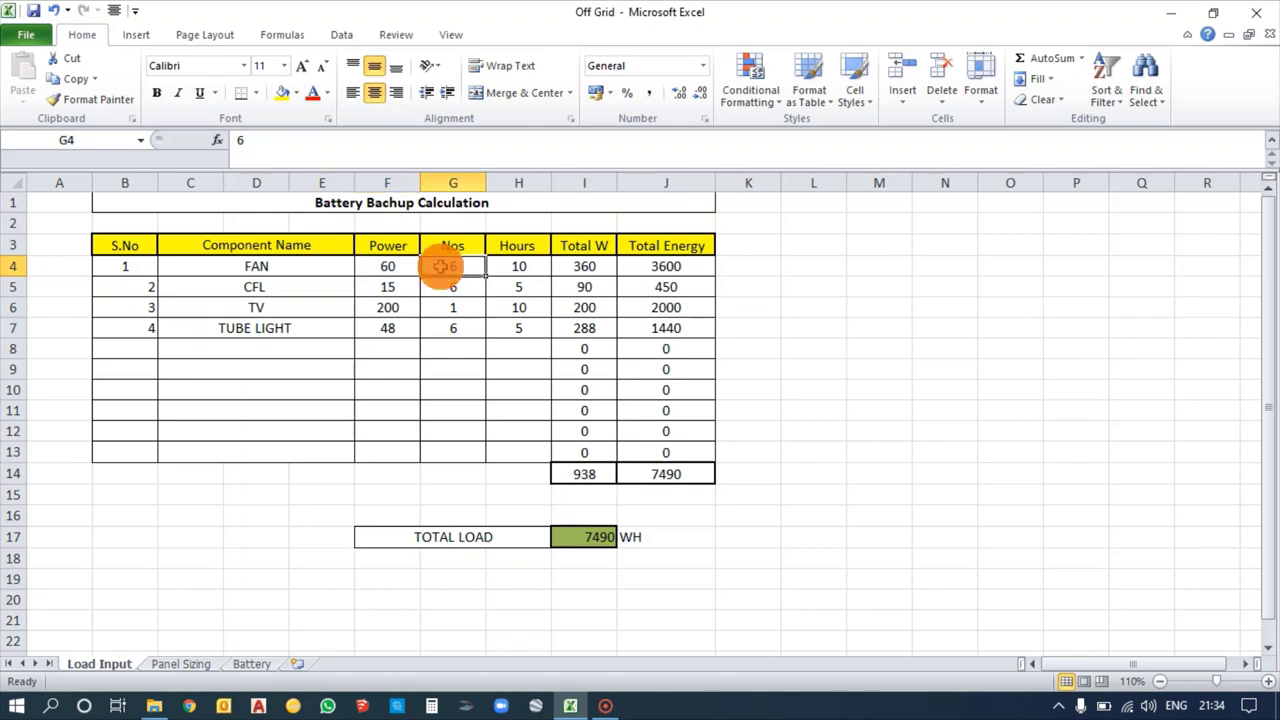
left_click(527, 268)
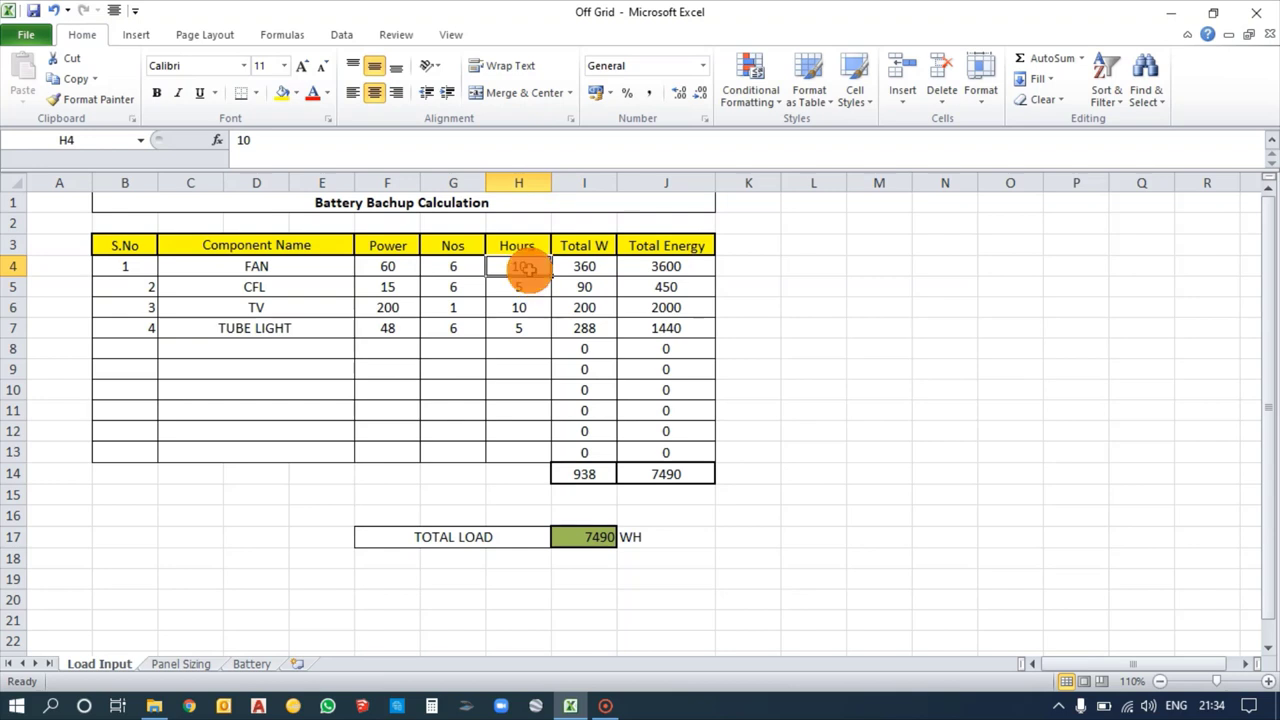
left_click(585, 265)
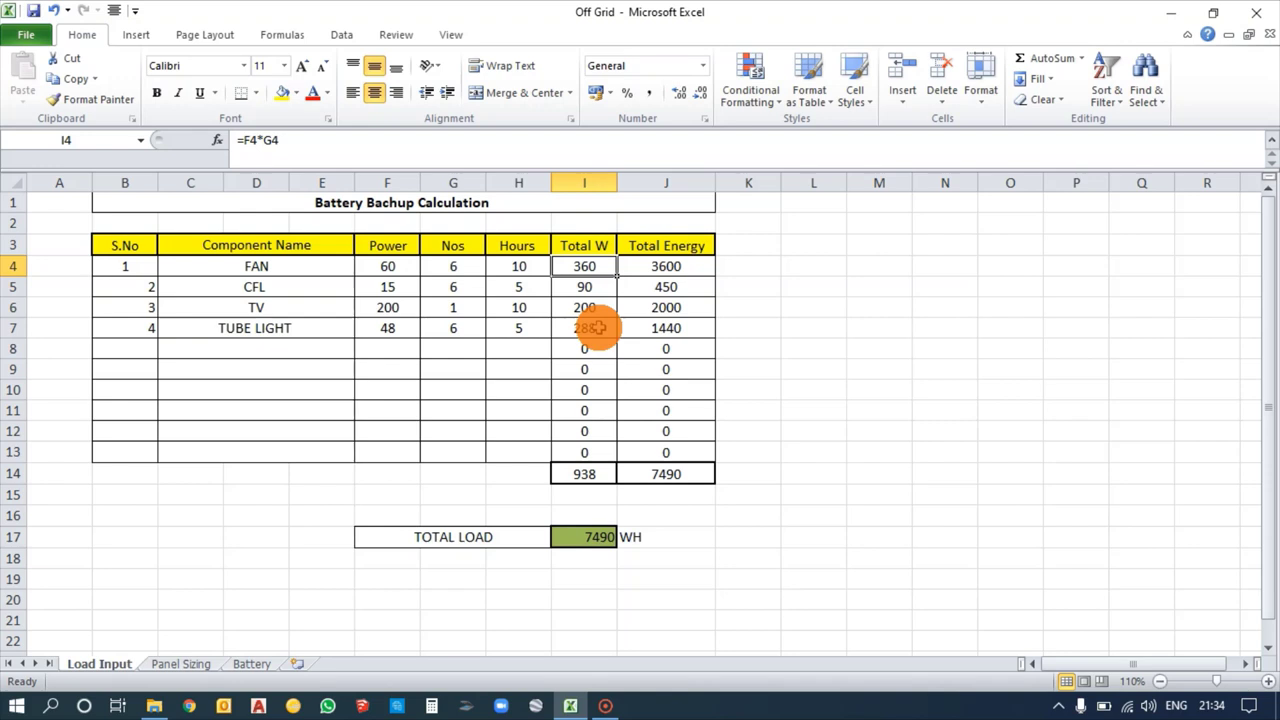
left_click(590, 480)
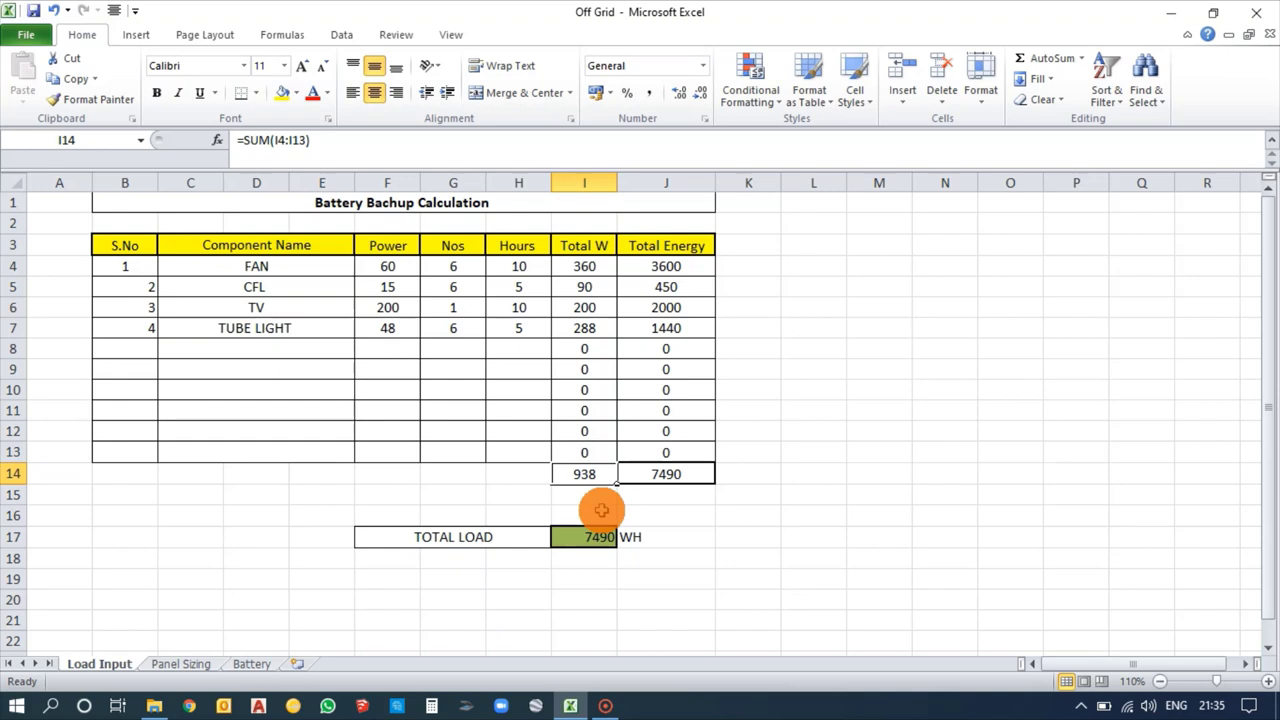
key("alt")
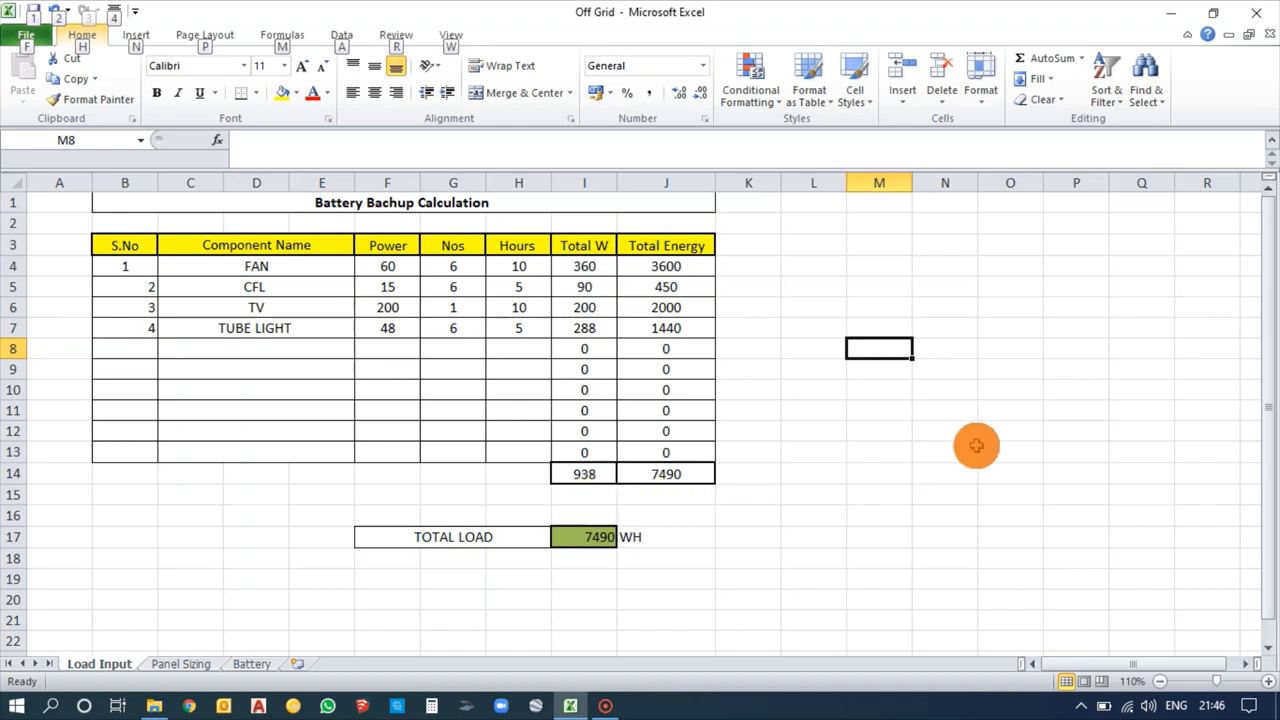
key("Escape")
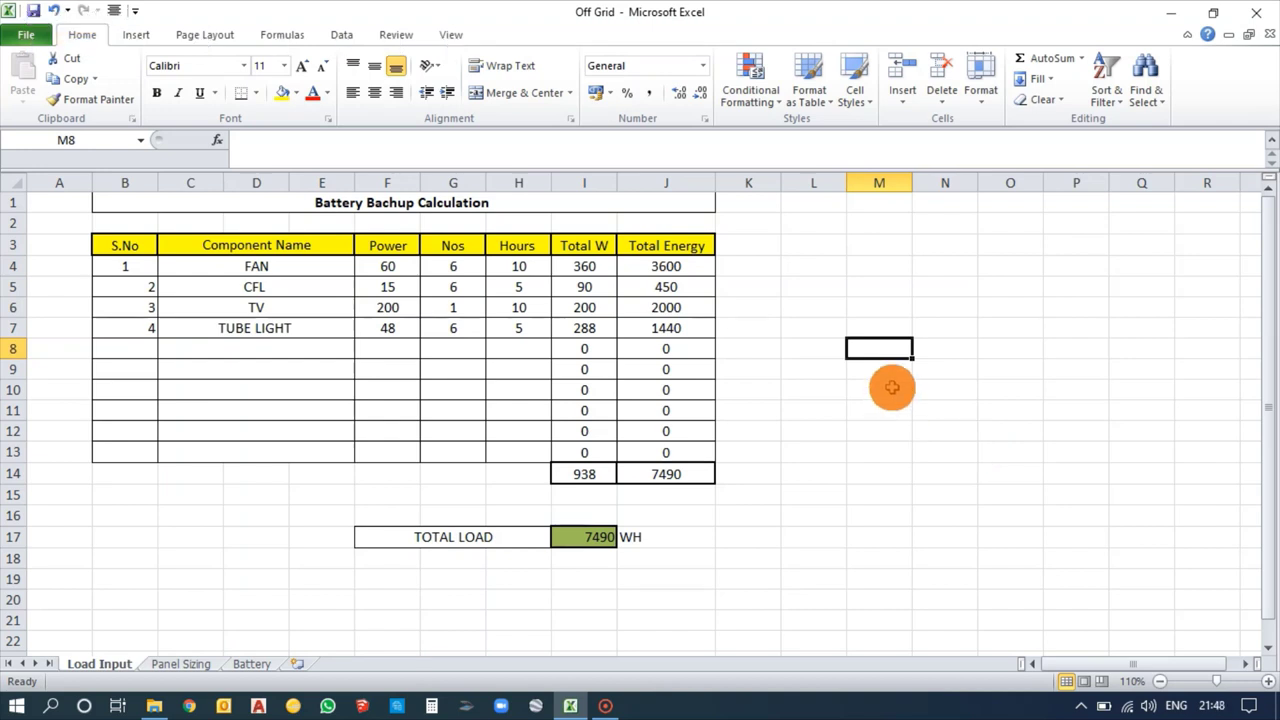
- Enter =938*1.2 in M8 to get 1125.6, then go to the Panel Sizing sheet
left_click(884, 348)
type("=93")
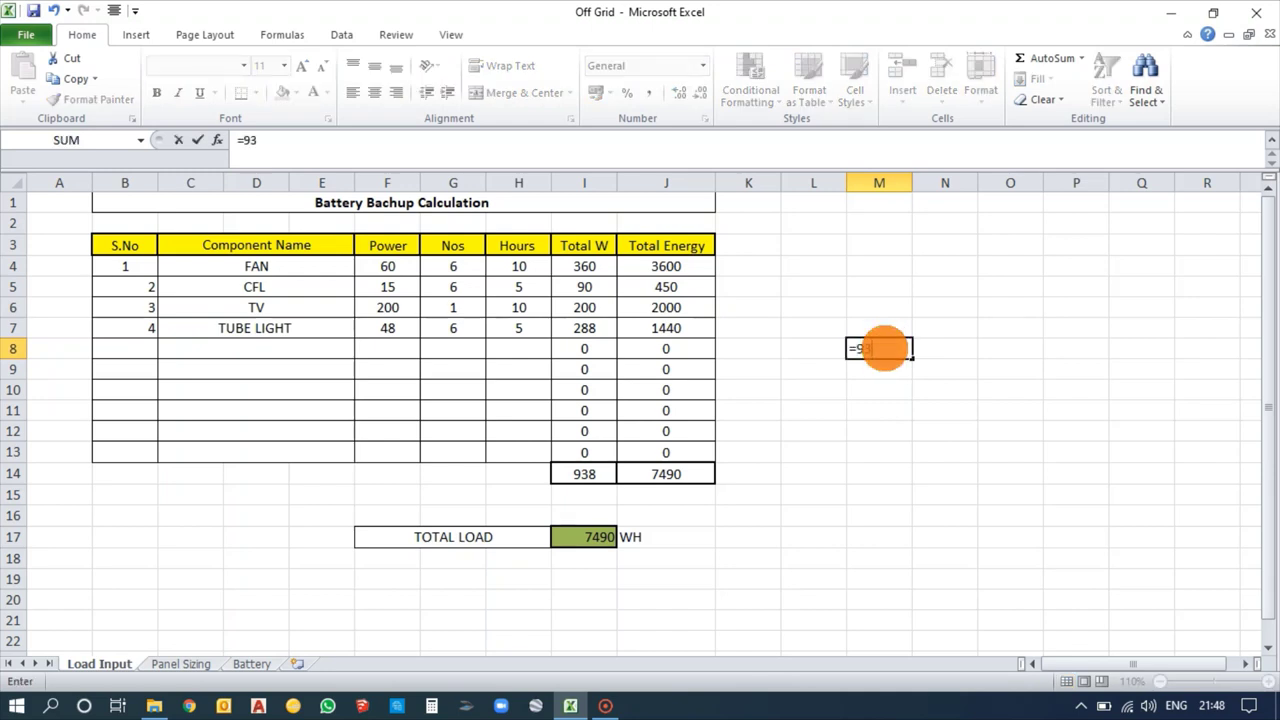
type("8*1.2")
key("Return")
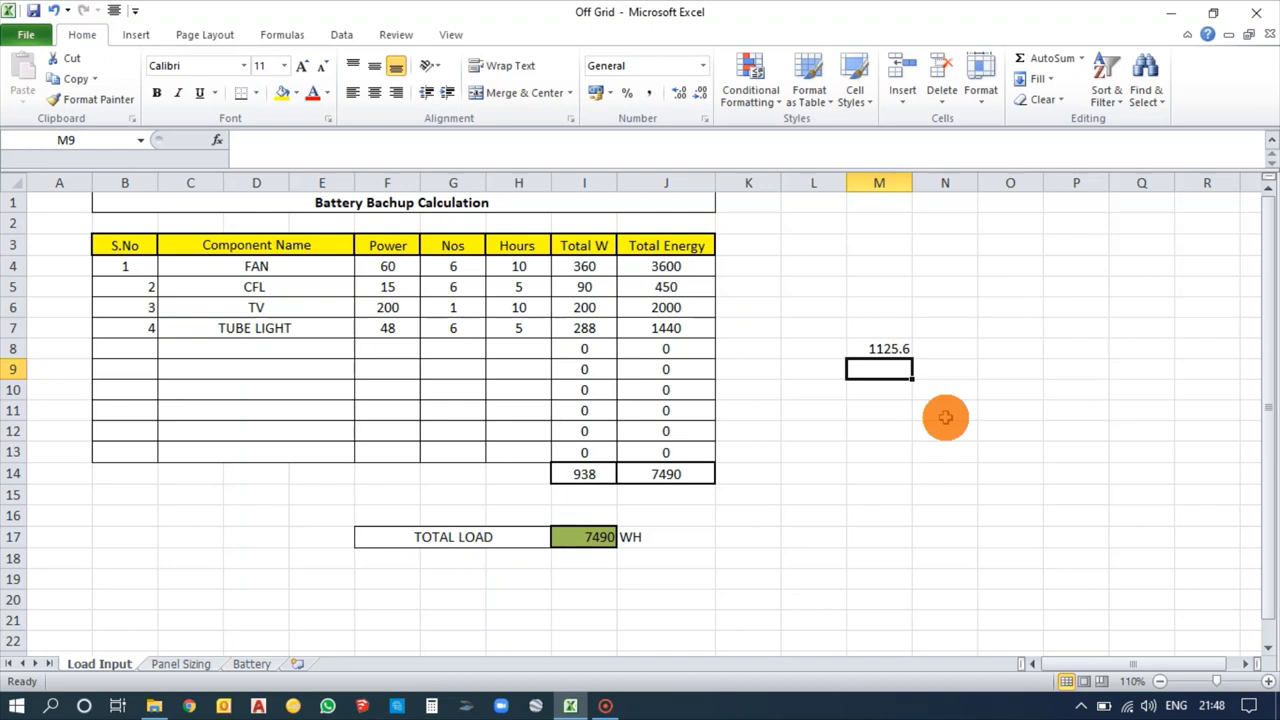
left_click(918, 436)
key("alt")
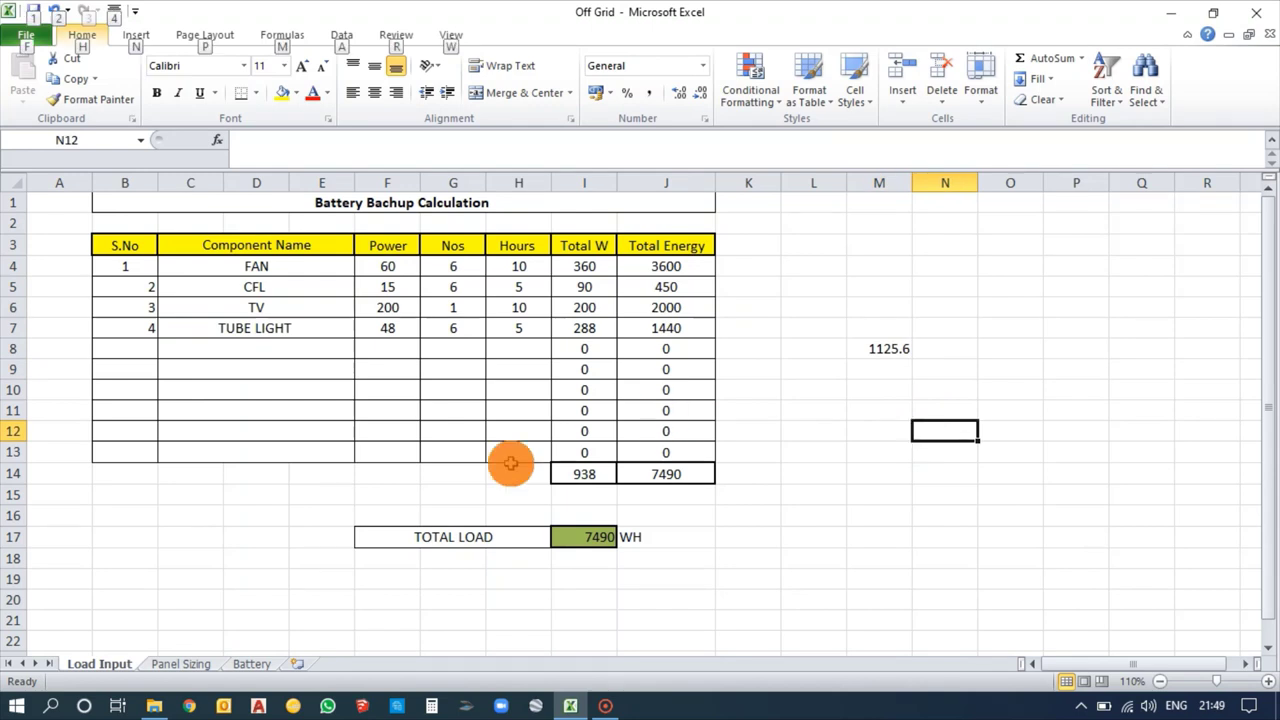
left_click(180, 662)
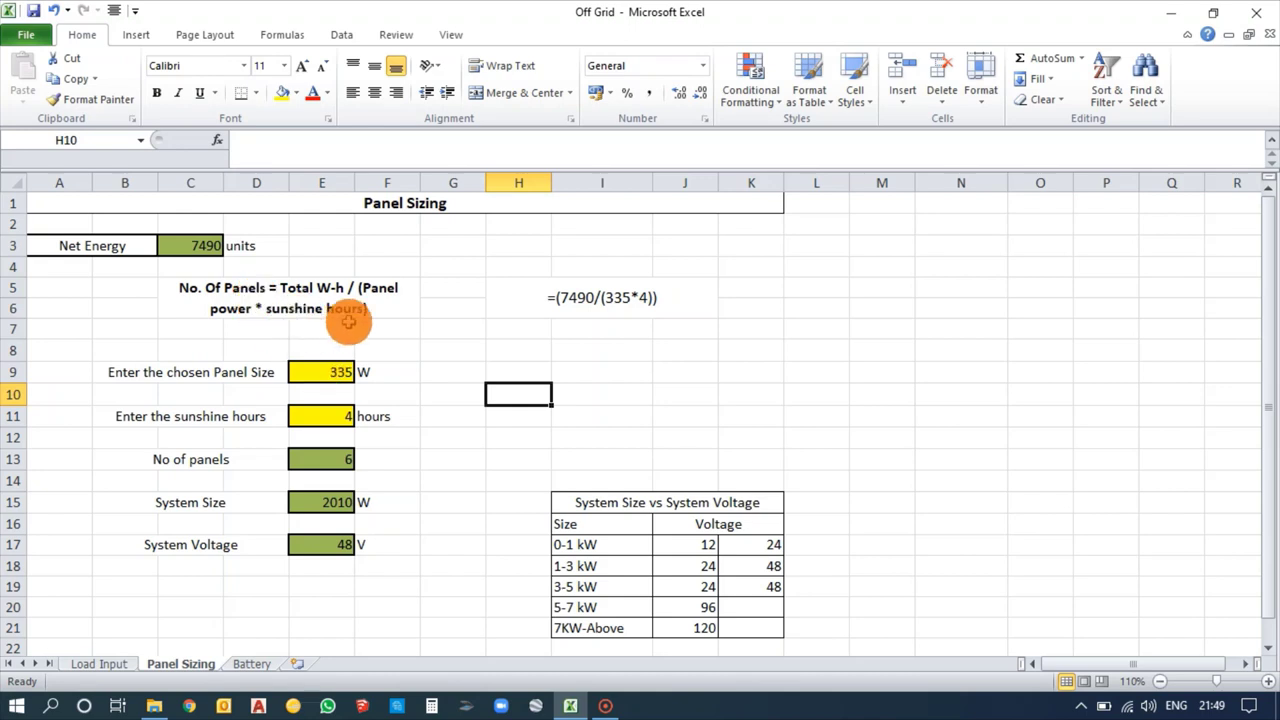
left_click(334, 414)
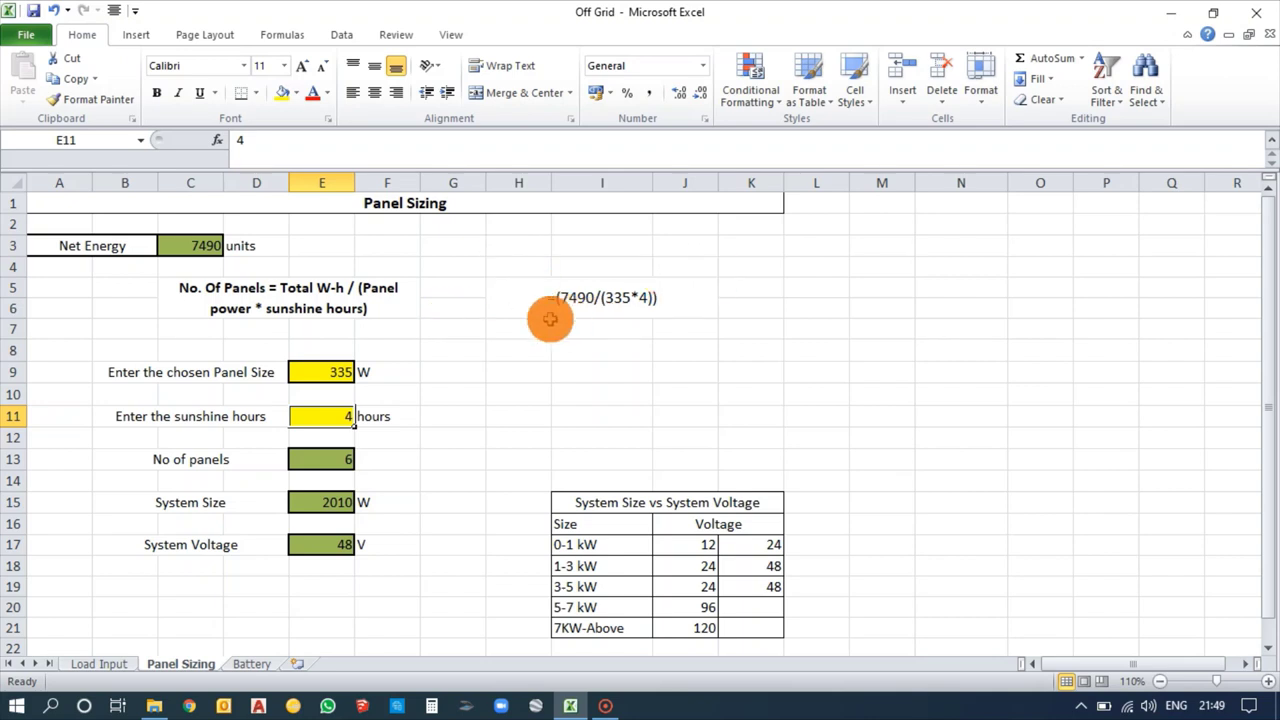
left_click(334, 459)
left_click(509, 440)
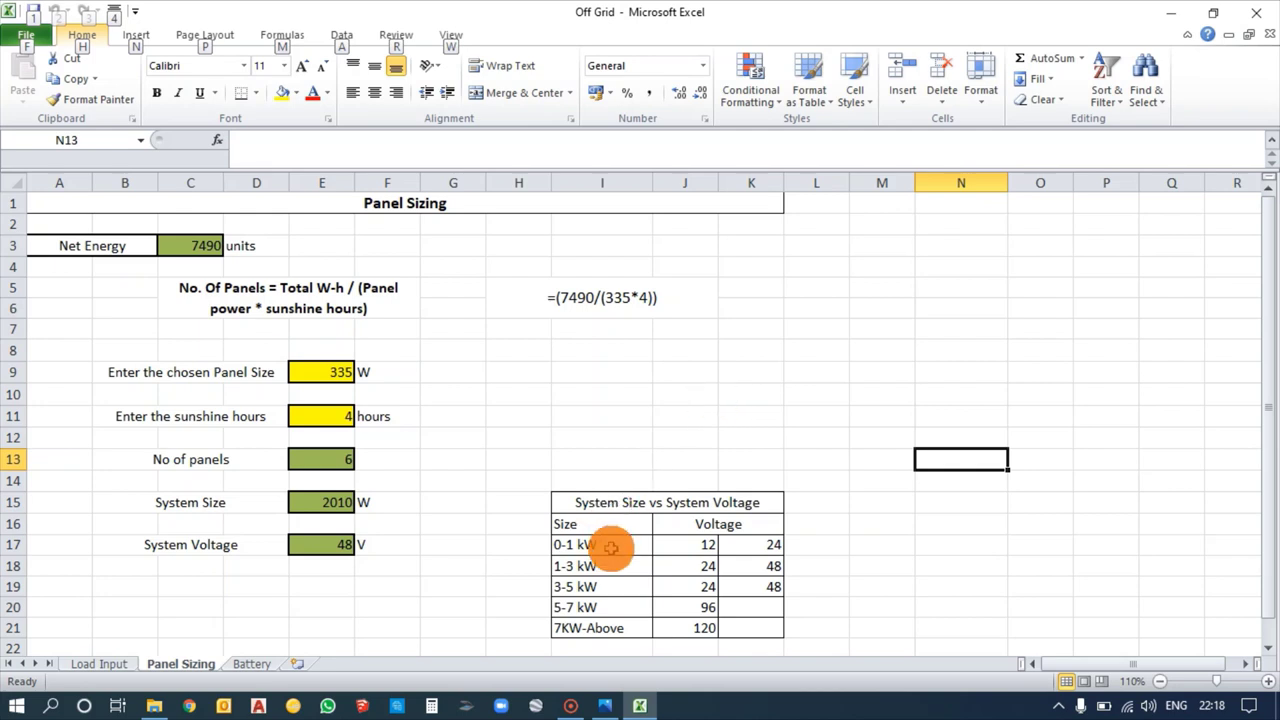
left_click(688, 545)
left_click(766, 545)
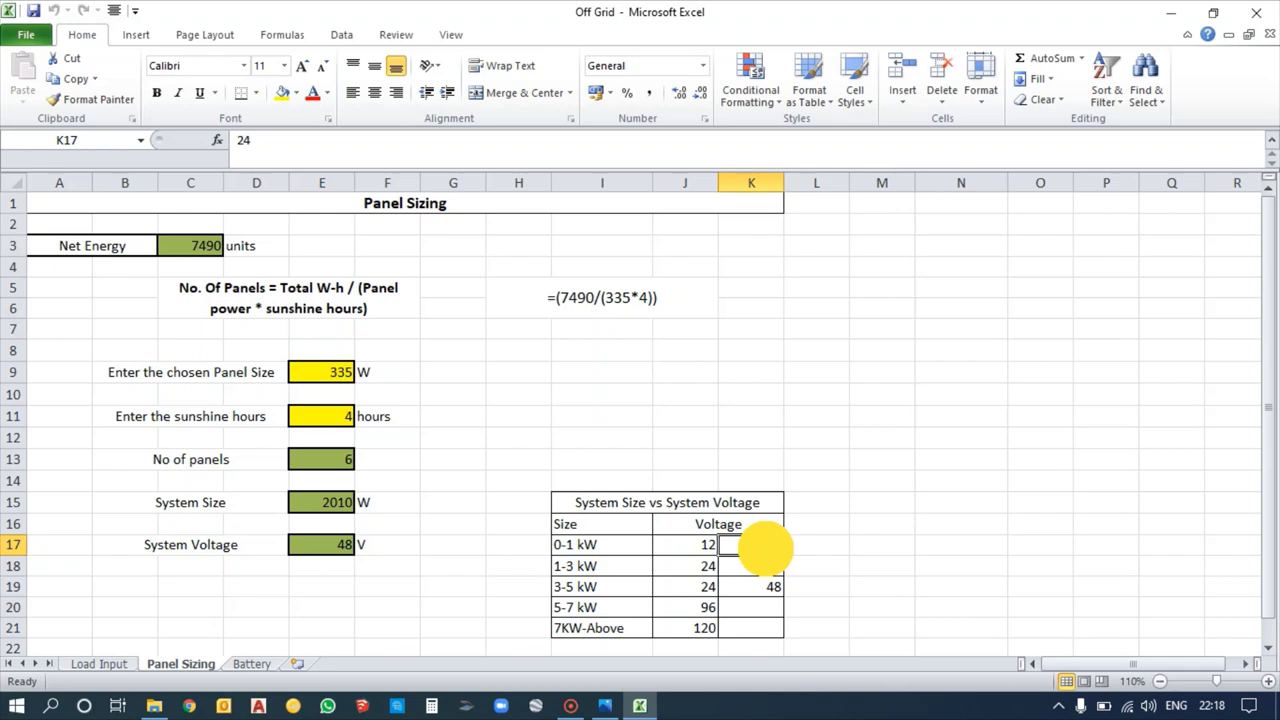
left_click(610, 565)
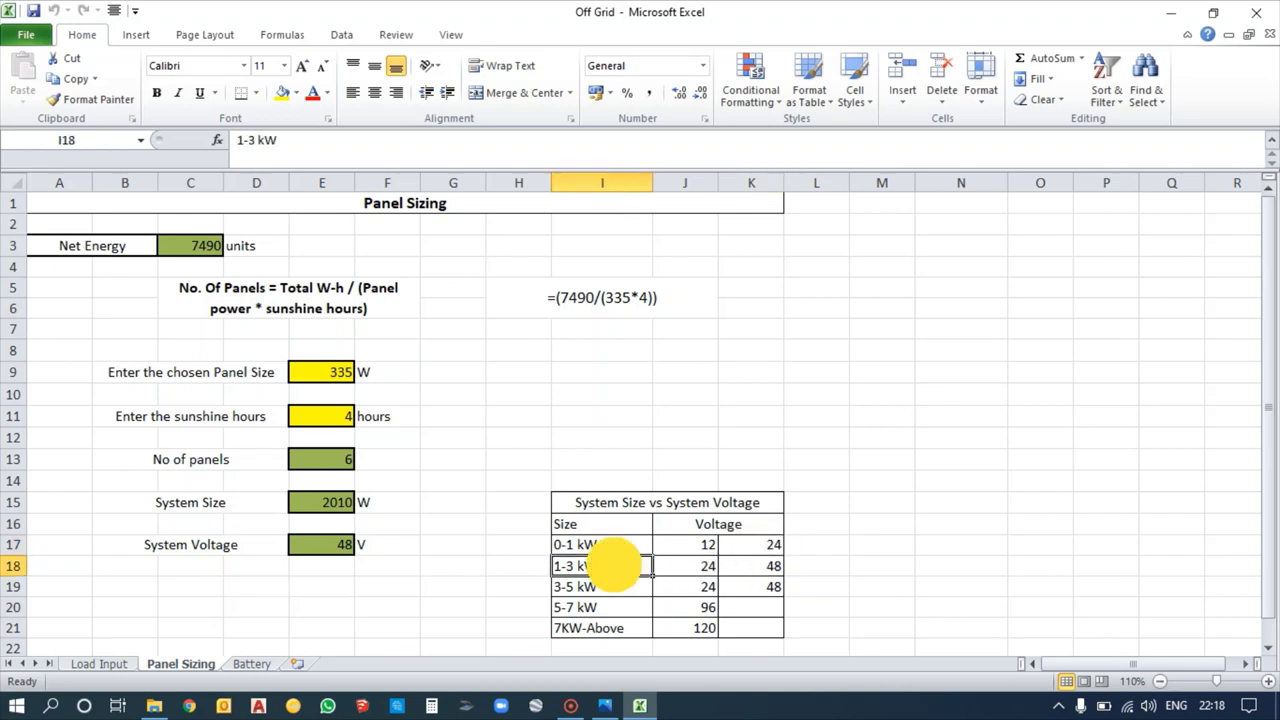
left_click(663, 565)
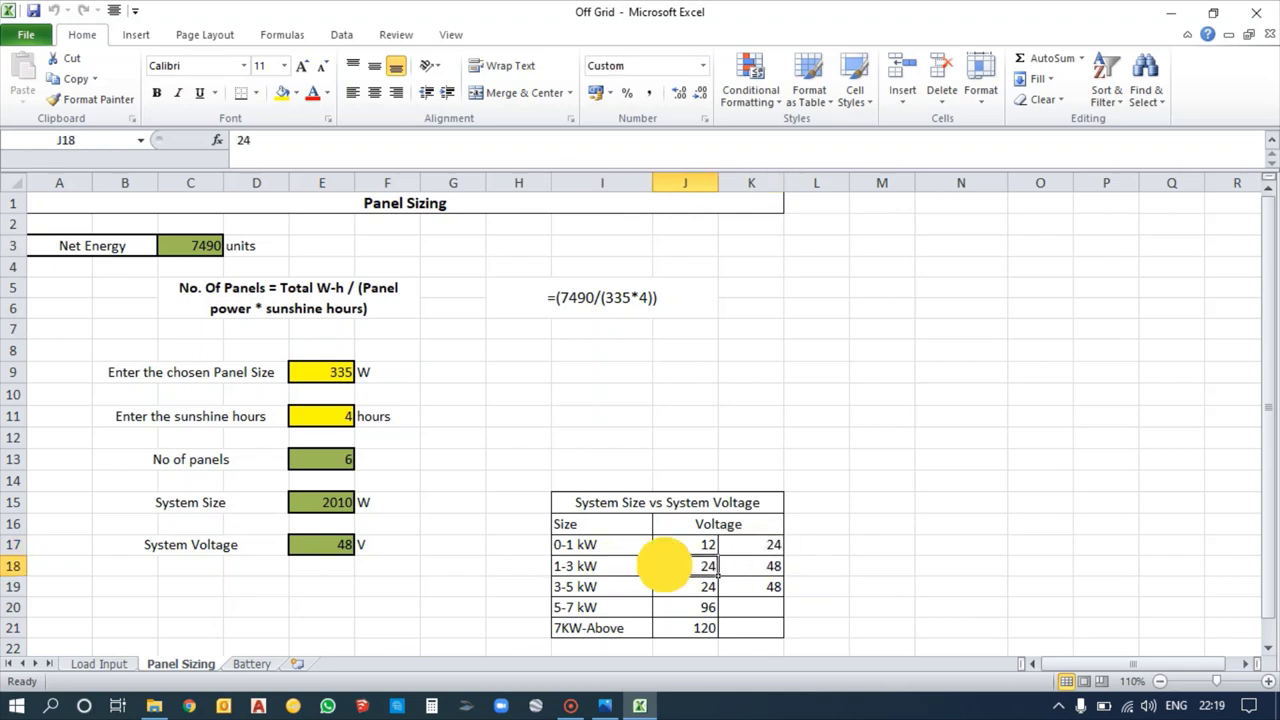
left_click(760, 566)
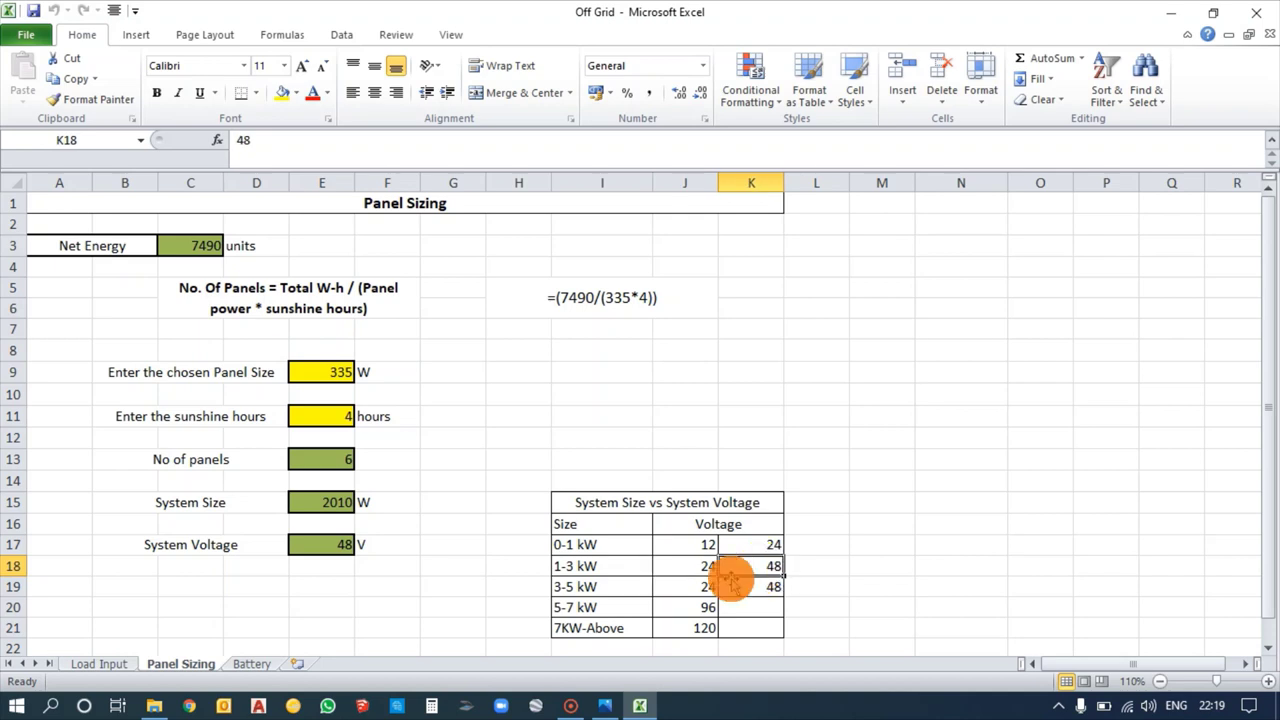
left_click(686, 586)
left_click(763, 588)
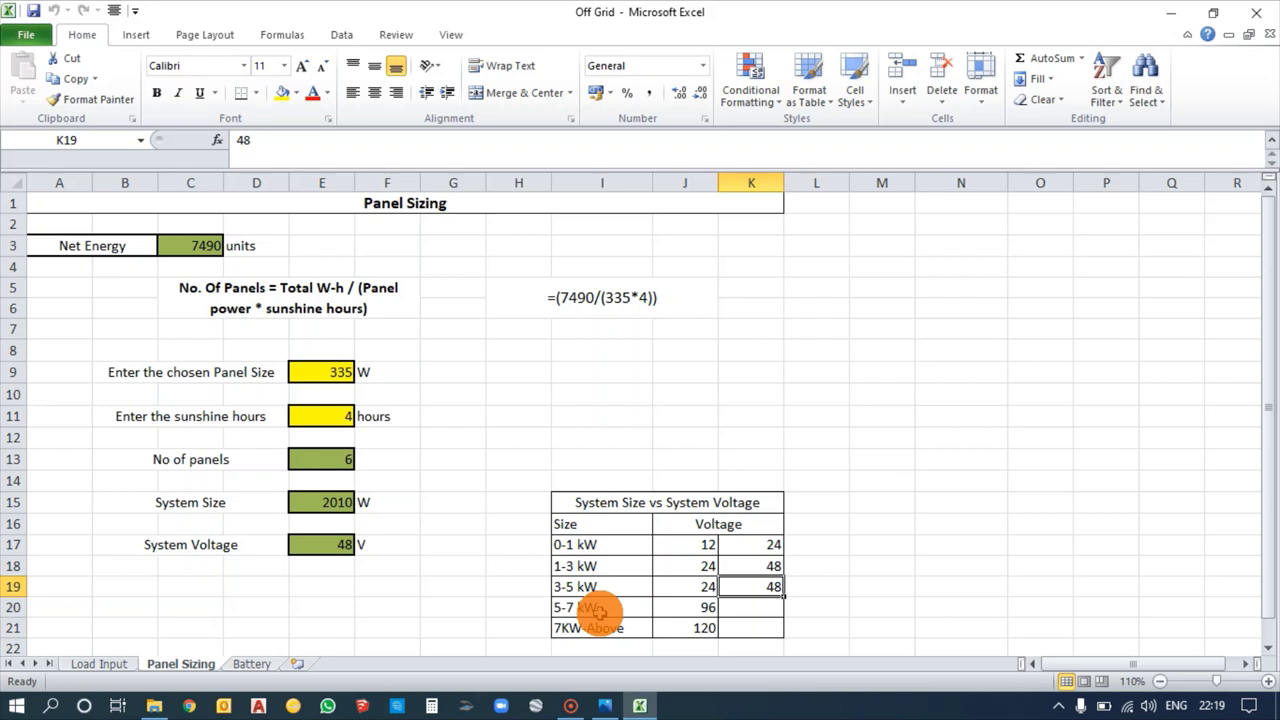
left_click_drag(595, 610, 777, 545)
left_click(777, 545)
key("ctrl+z")
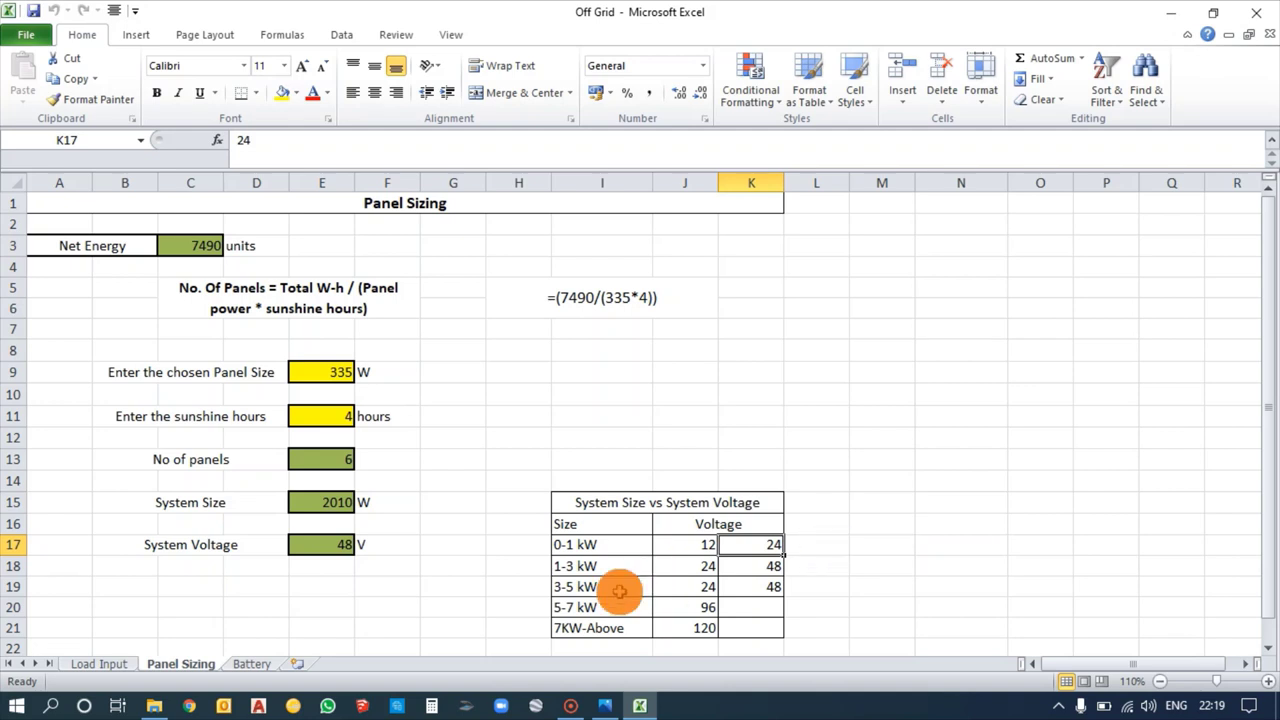
left_click(680, 628)
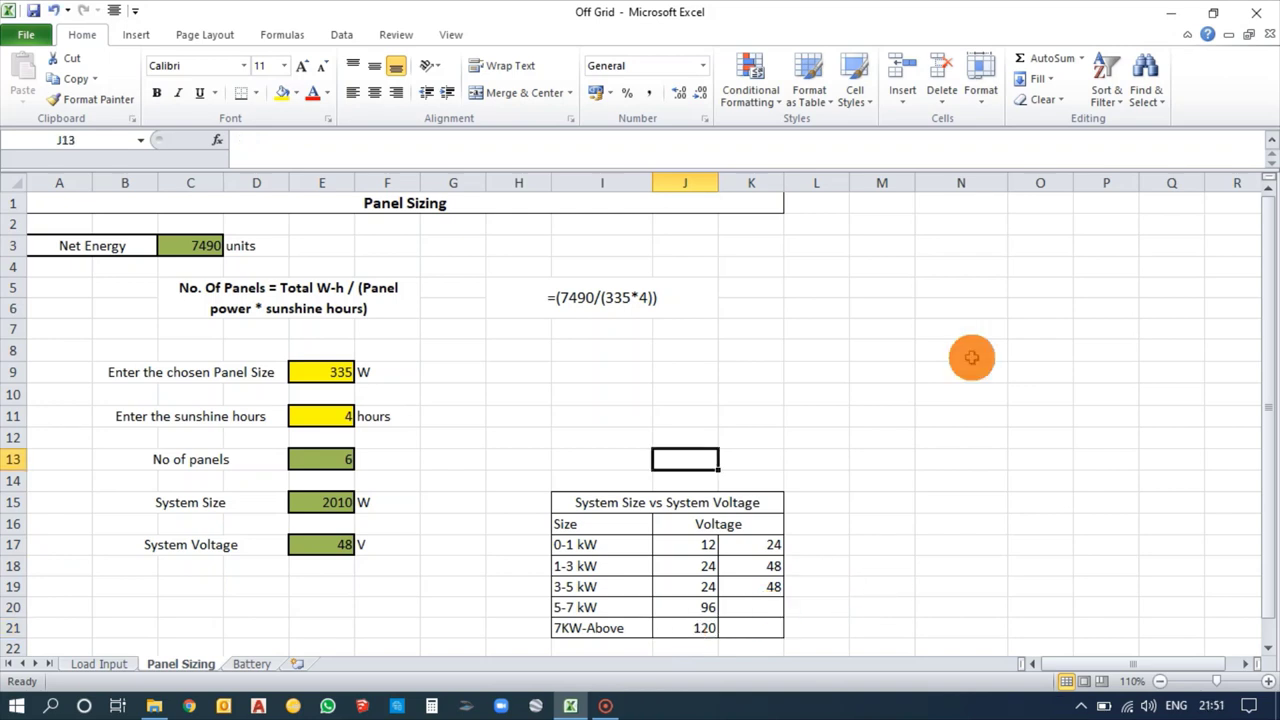
key("alt")
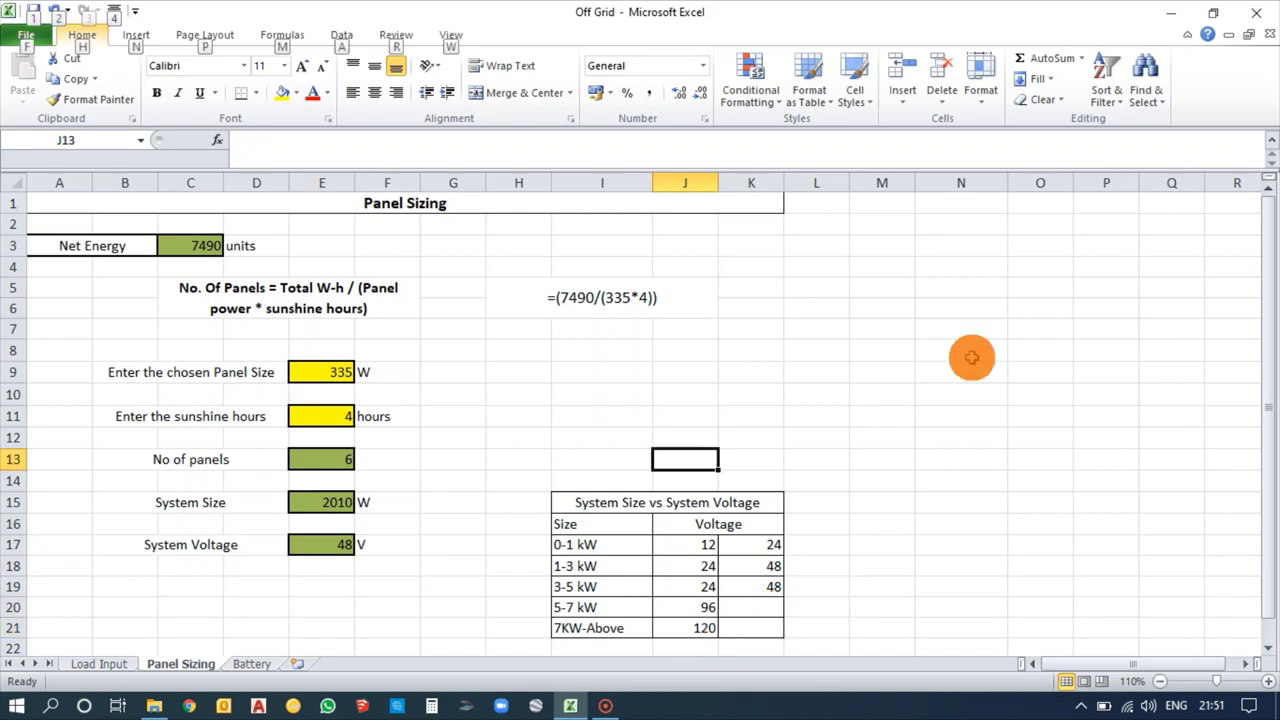
- On the Battery sheet, review the 48 V system voltage, 0.8 DOD, 0.9 efficiency and one-day autonomy inputs
left_click(251, 663)
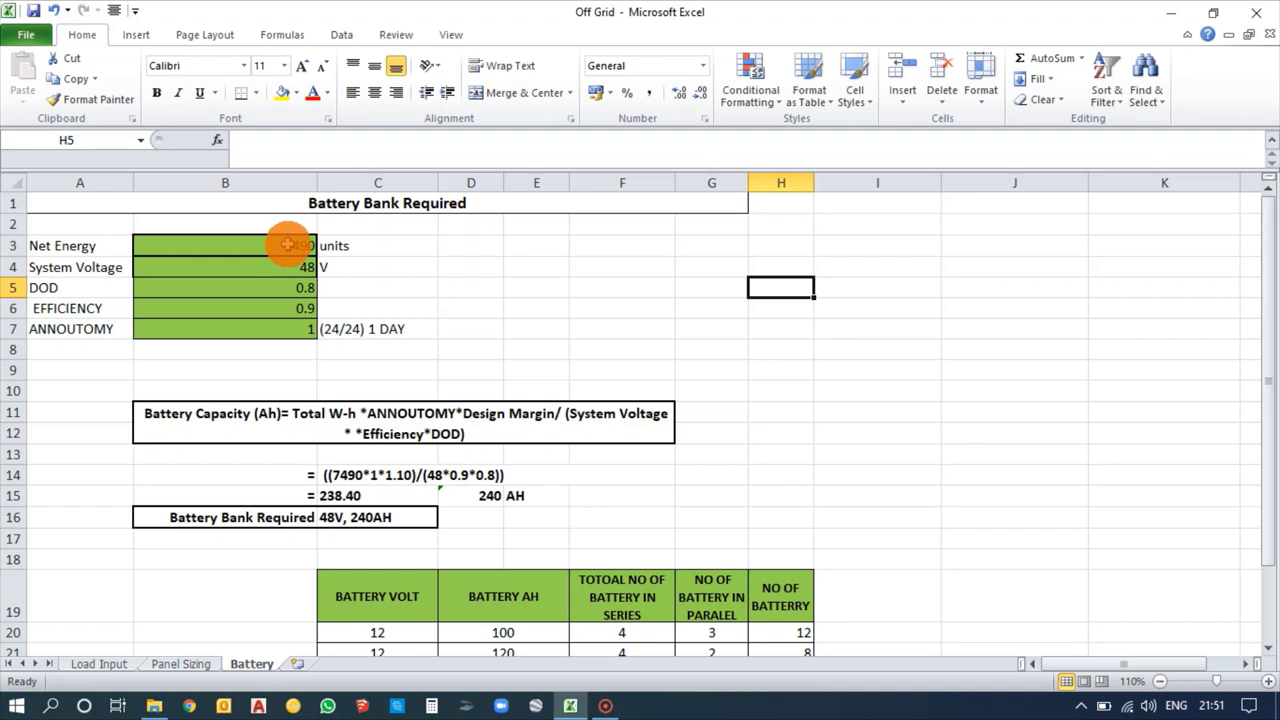
left_click(228, 273)
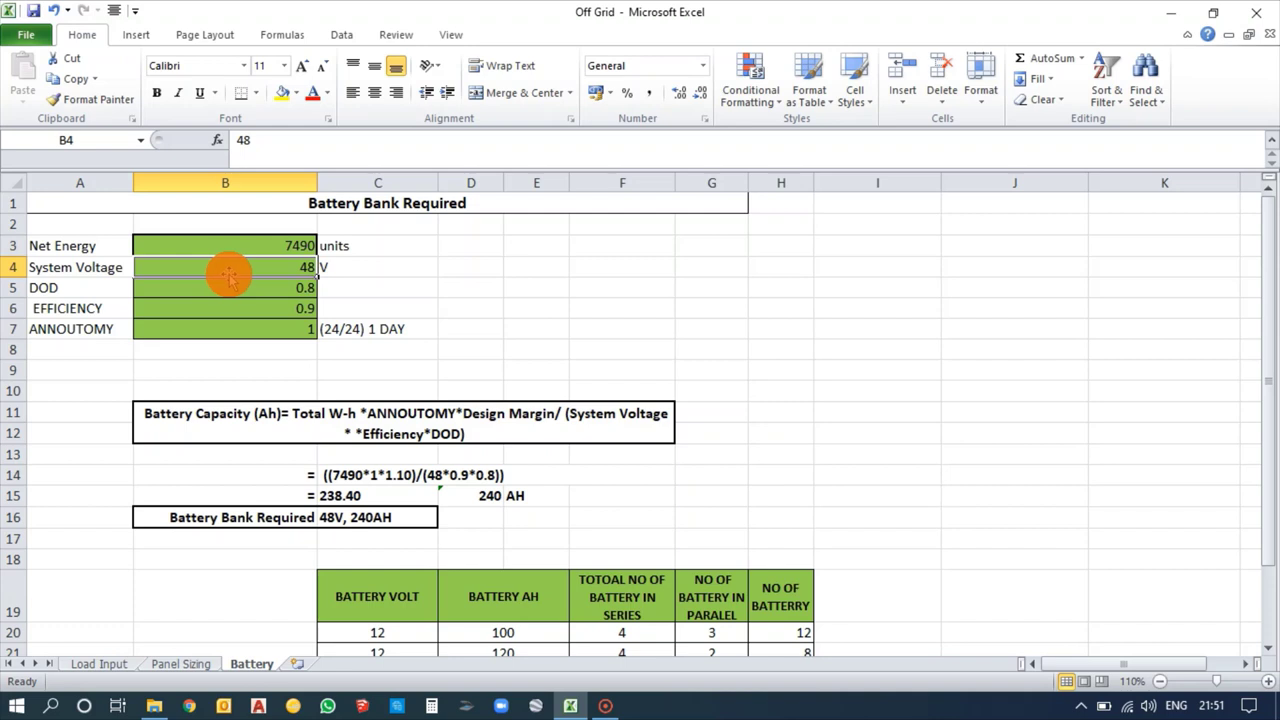
left_click(236, 292)
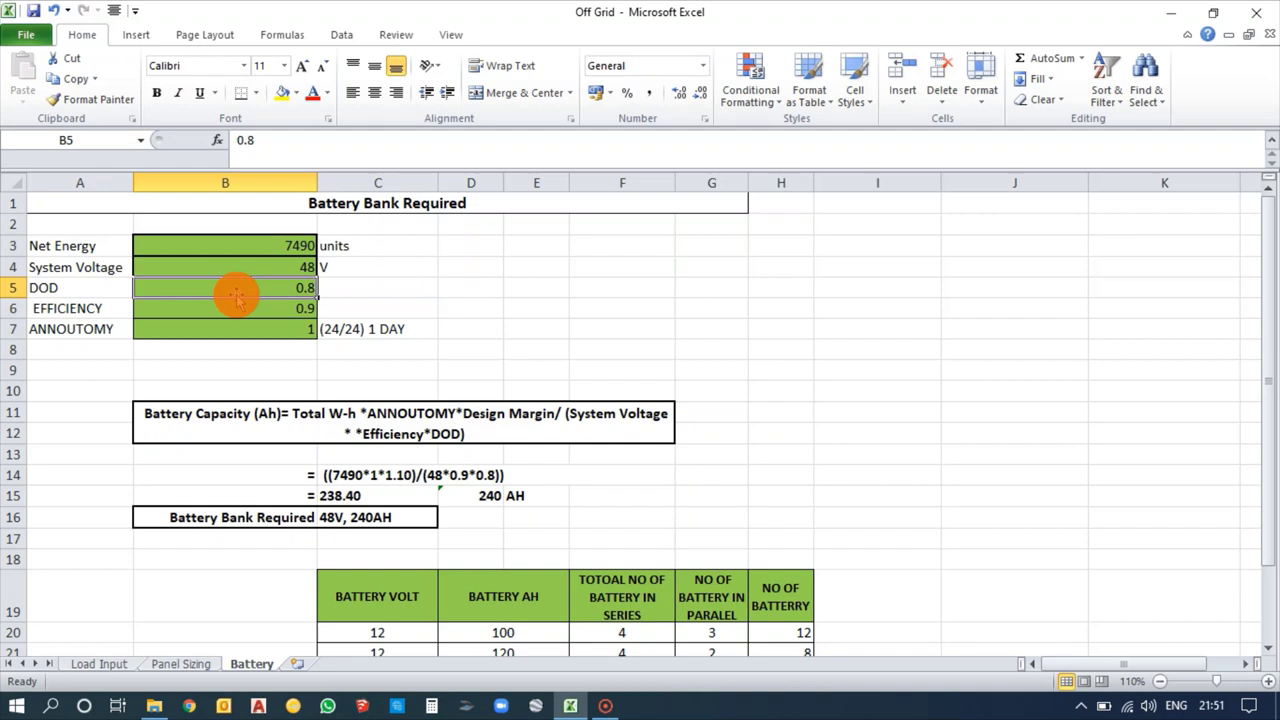
left_click(238, 308)
left_click(238, 330)
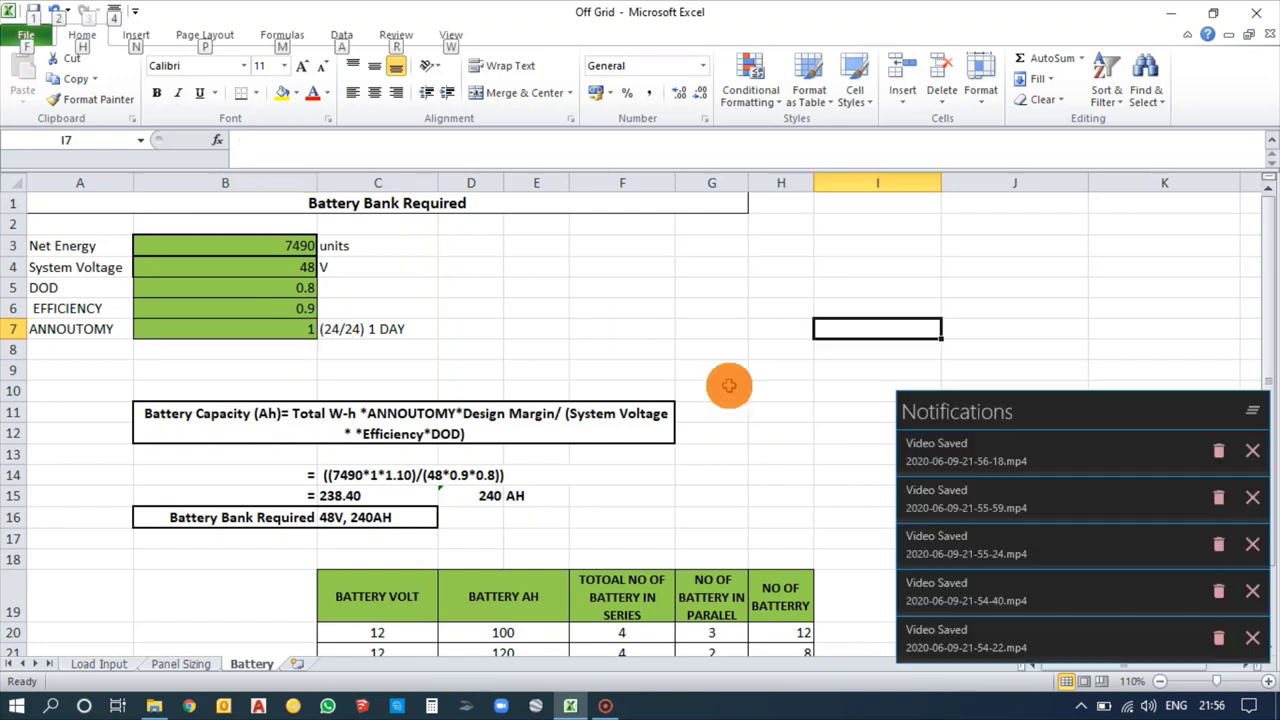
key("alt")
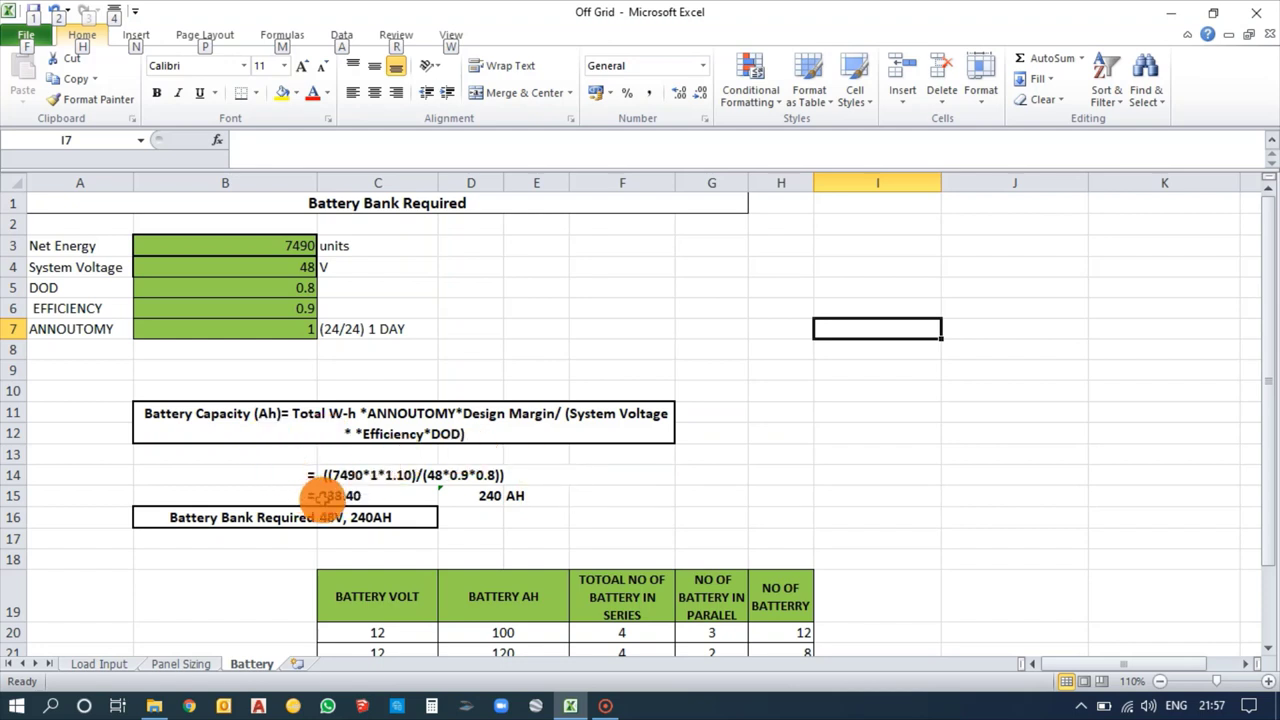
- Check the 240 AH rounded capacity, then scroll down to show the 100–180 AH battery options
left_click(476, 500)
left_click(522, 495)
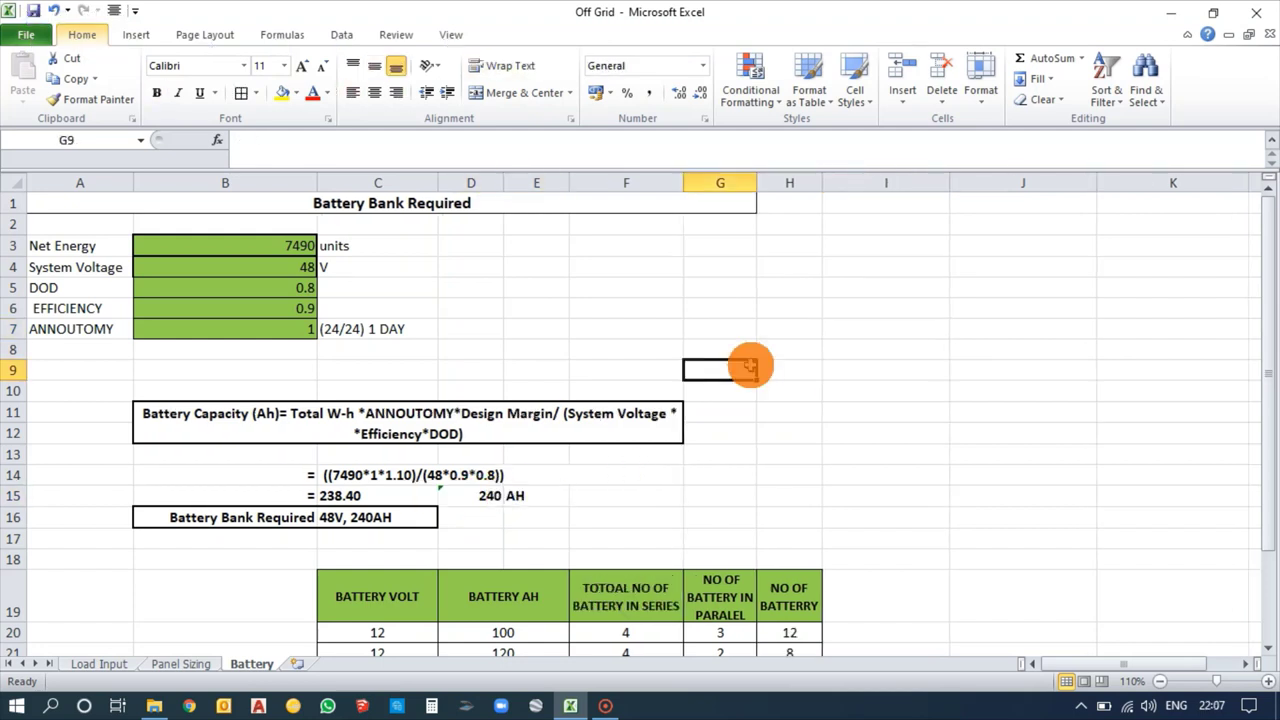
key("alt")
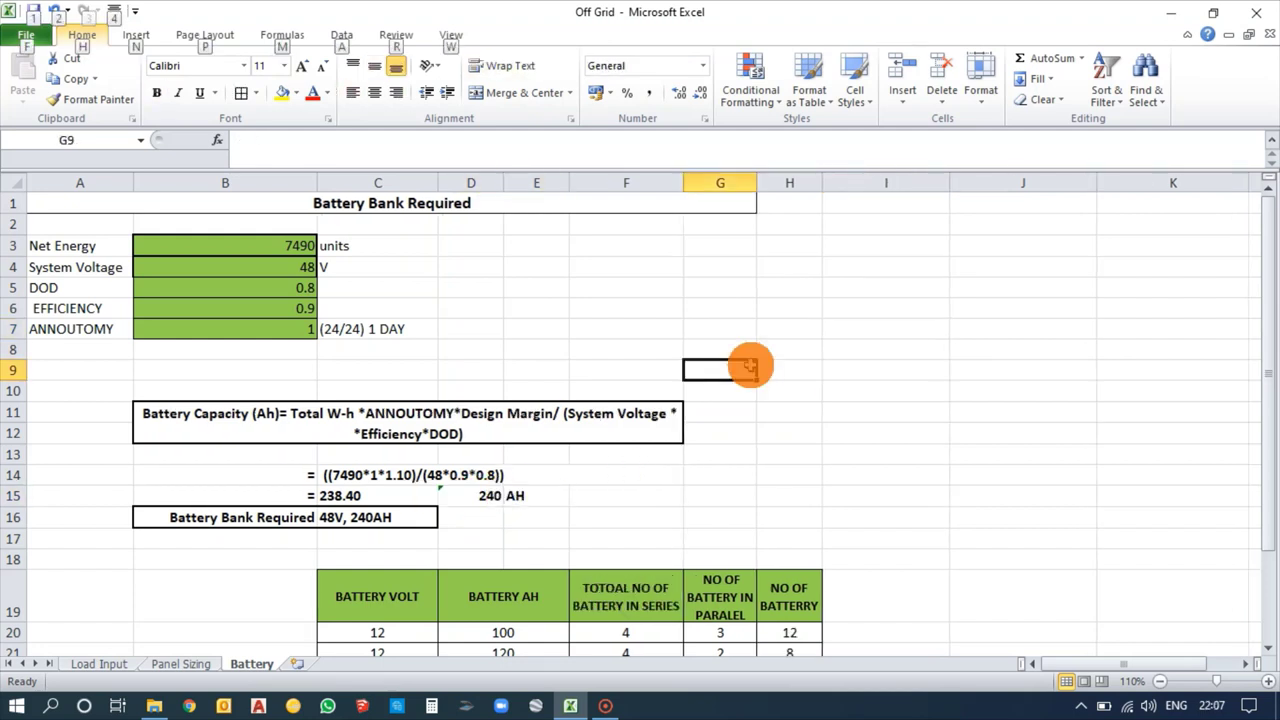
left_click(1268, 648)
left_click(1268, 648)
left_click(1268, 648)
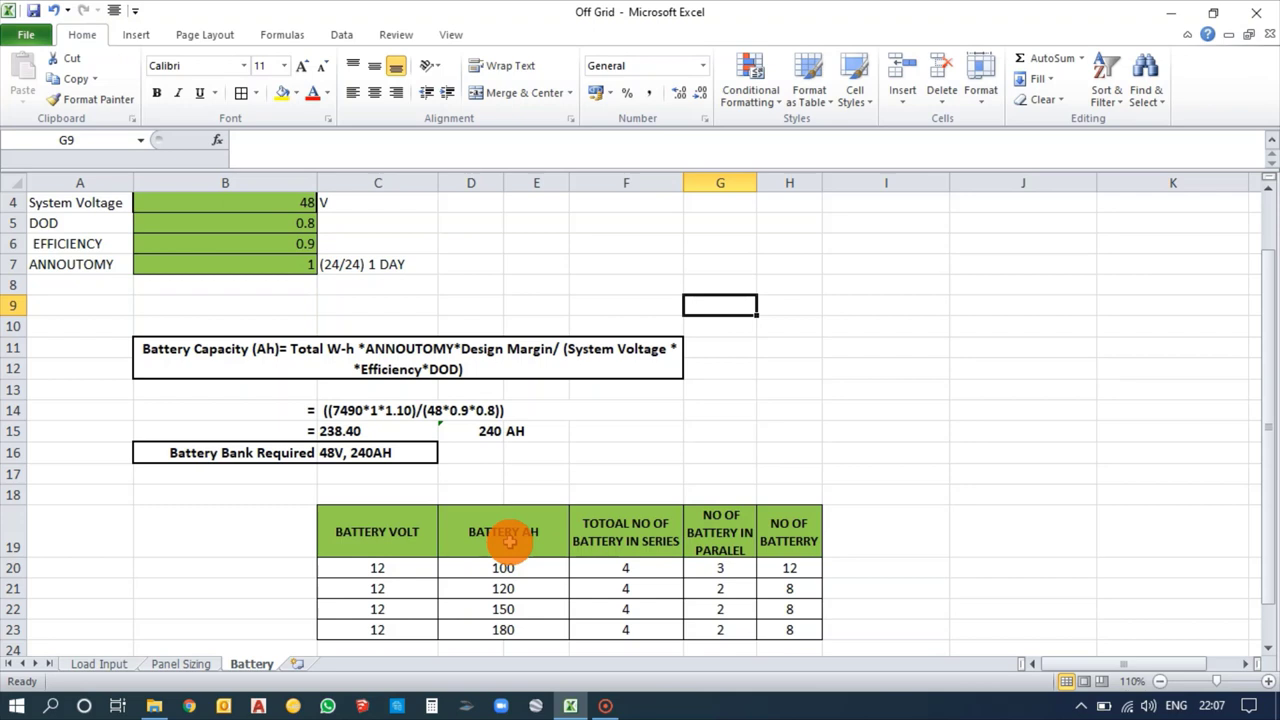
- Compare the 100–180 AH options, pick the 12 V 120 AH battery, and scroll to its result
left_click_drag(505, 567, 527, 615)
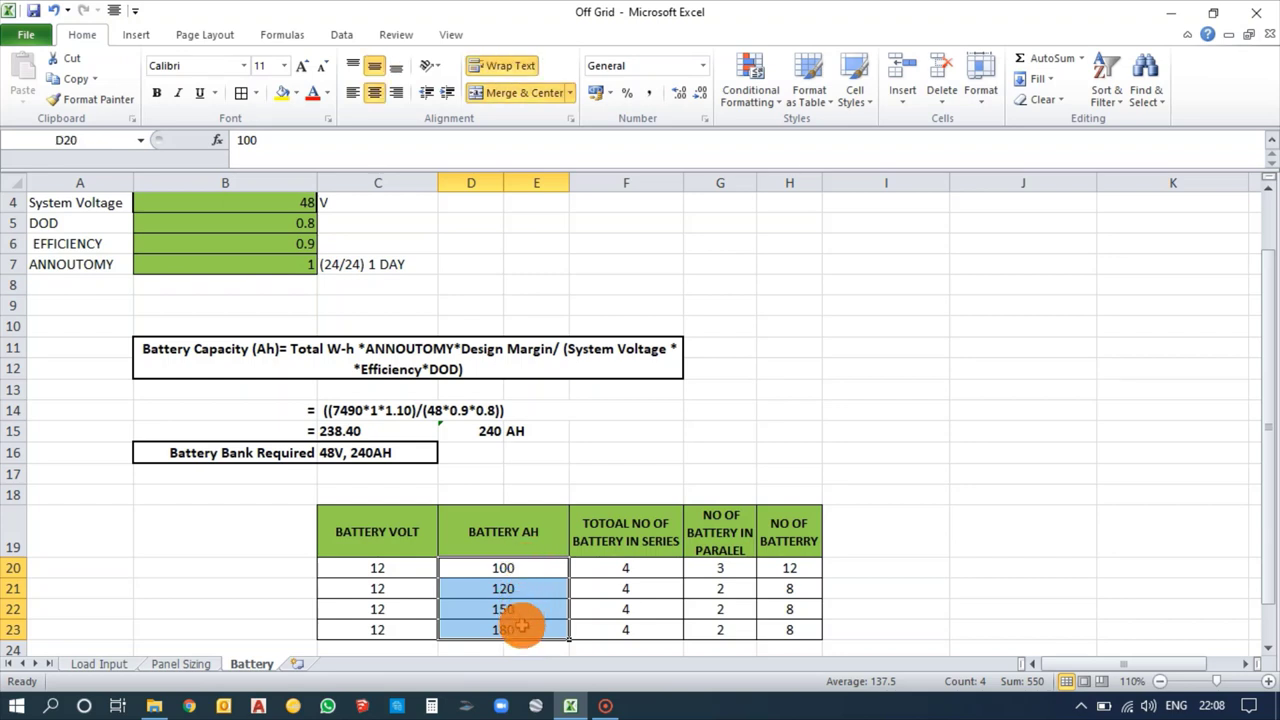
left_click(520, 625)
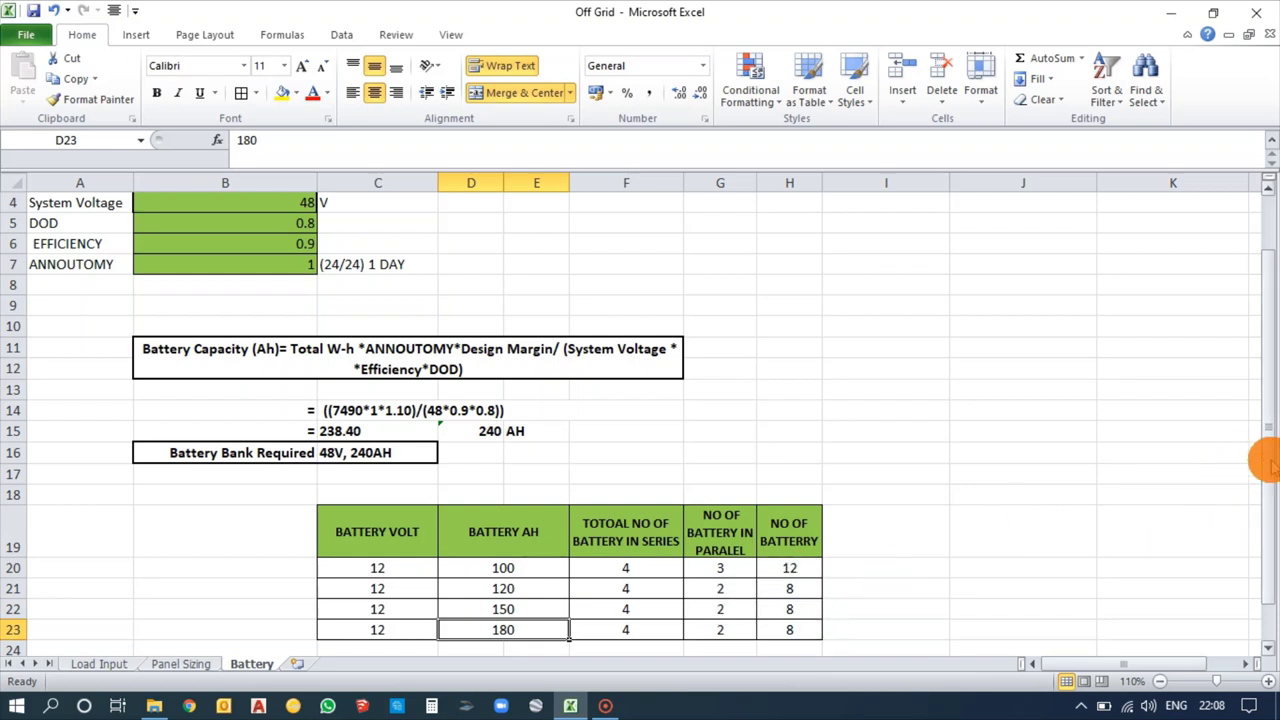
left_click(503, 588)
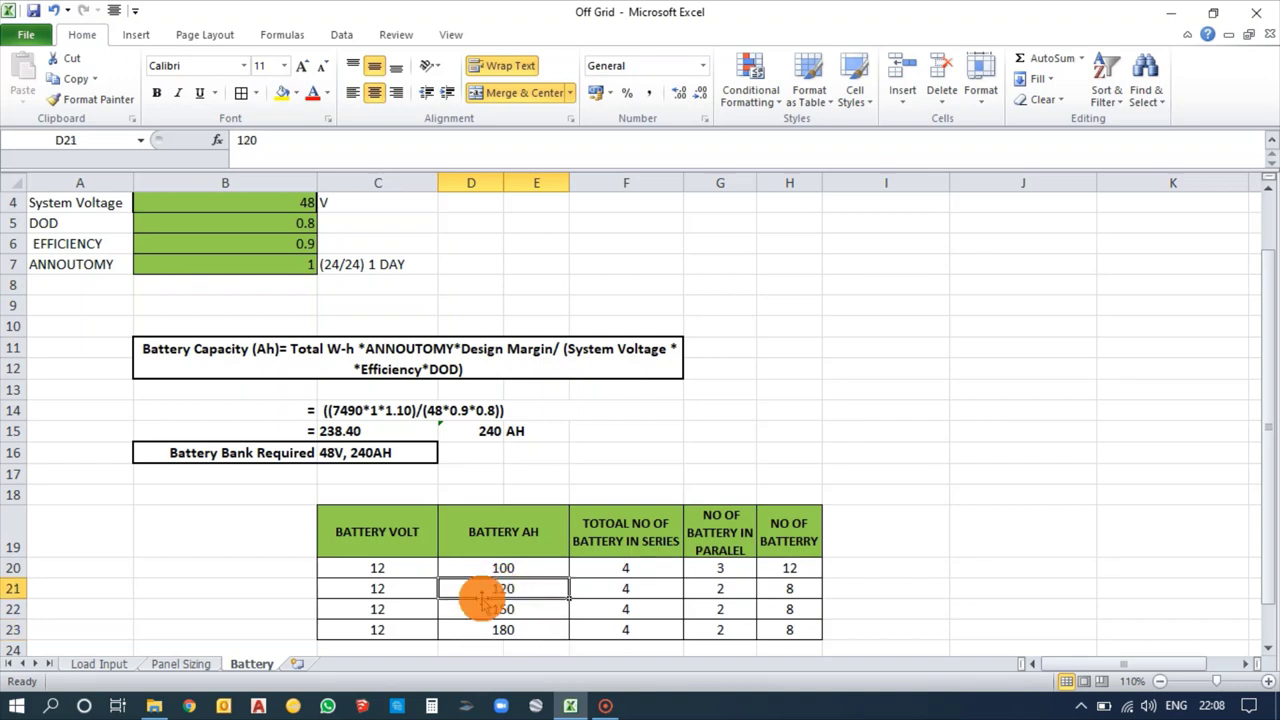
left_click(398, 588)
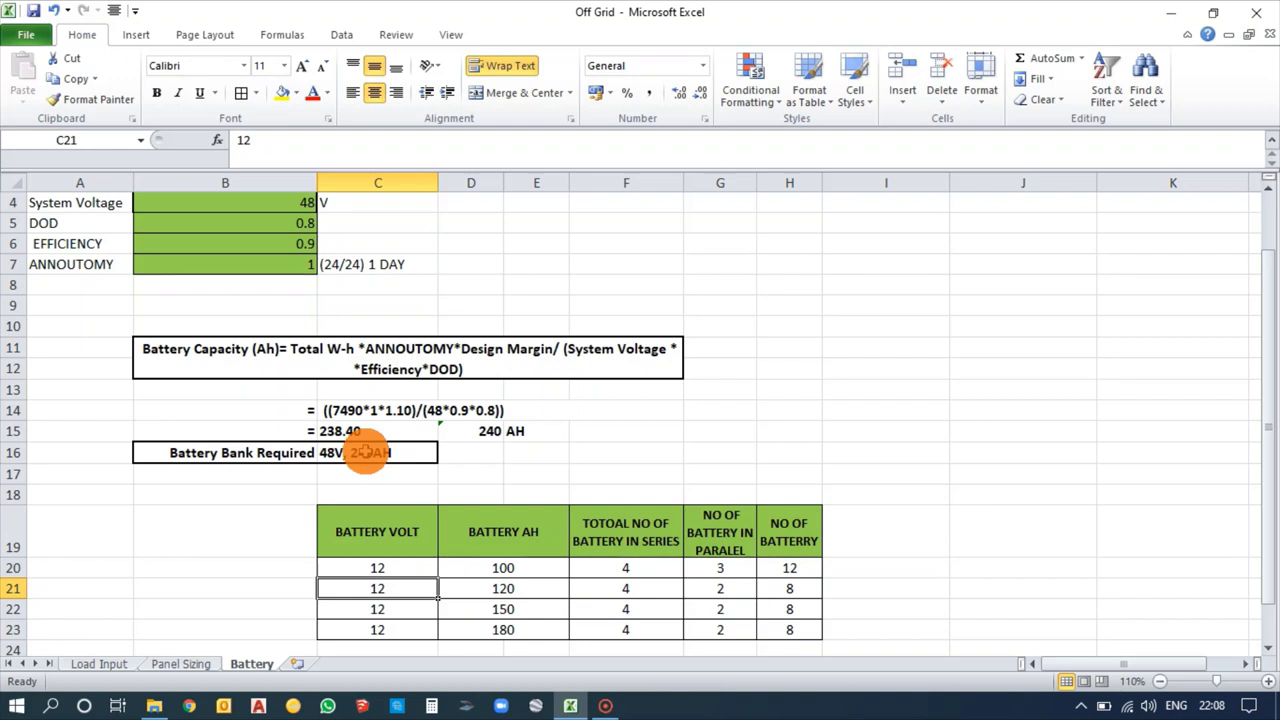
left_click_drag(1264, 431, 1264, 437)
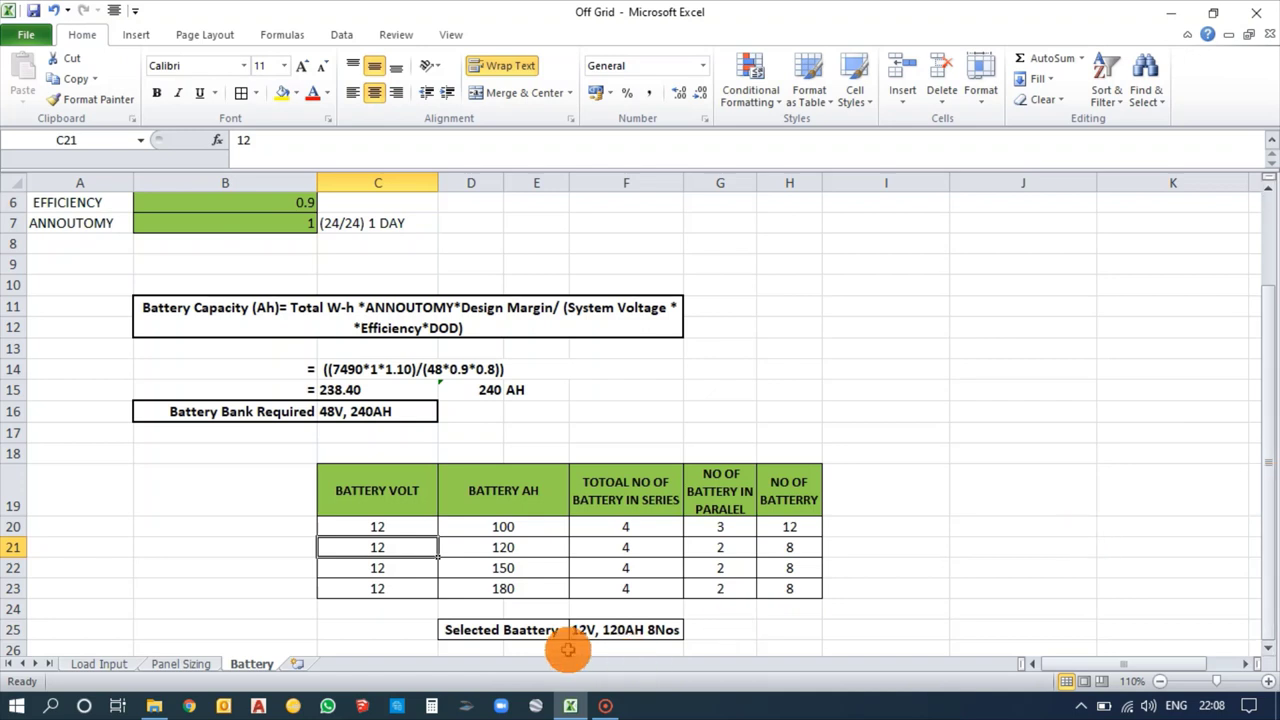